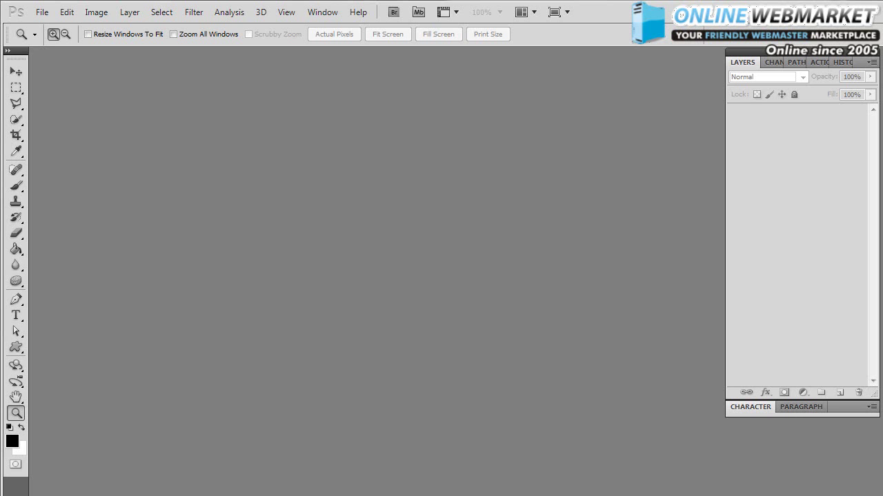
- Start a new document and set its resolution to 72 pixels/inch
left_click(42, 12)
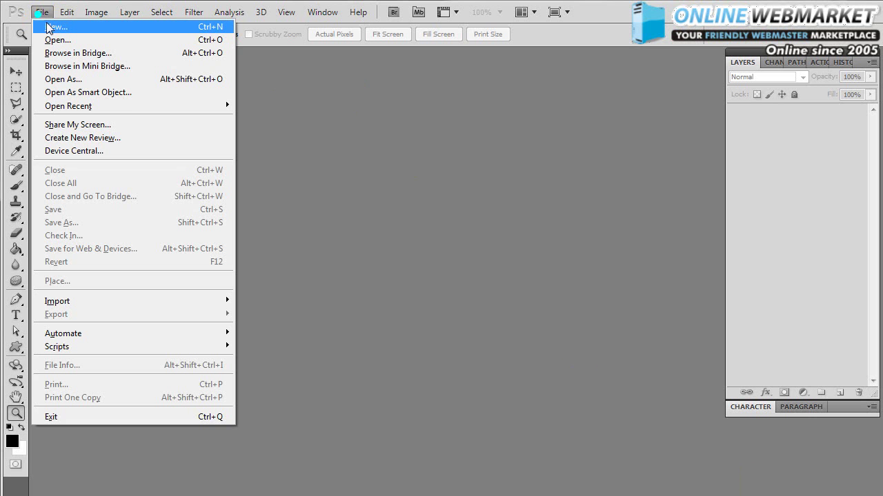
left_click(54, 28)
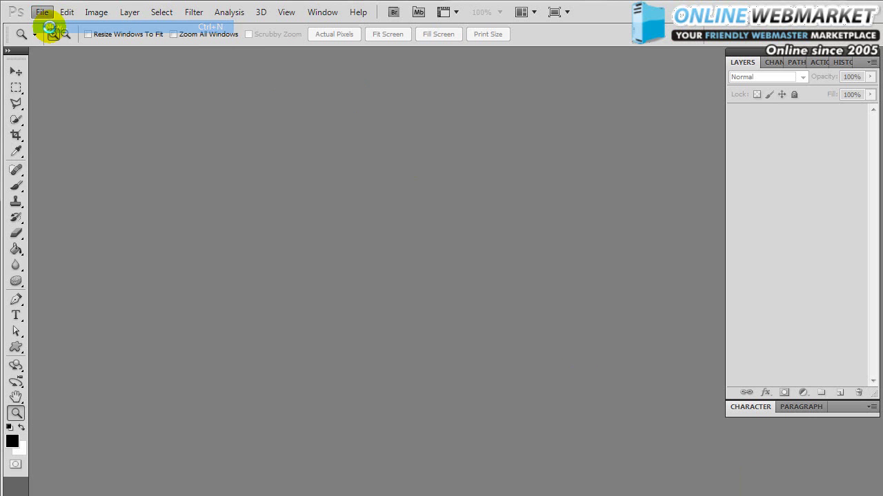
left_click_drag(579, 198, 399, 158)
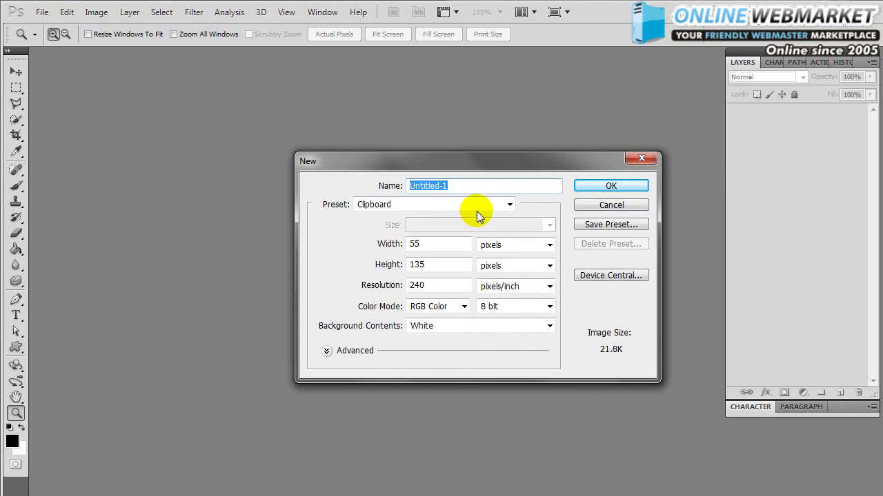
double_click(445, 284)
type("300")
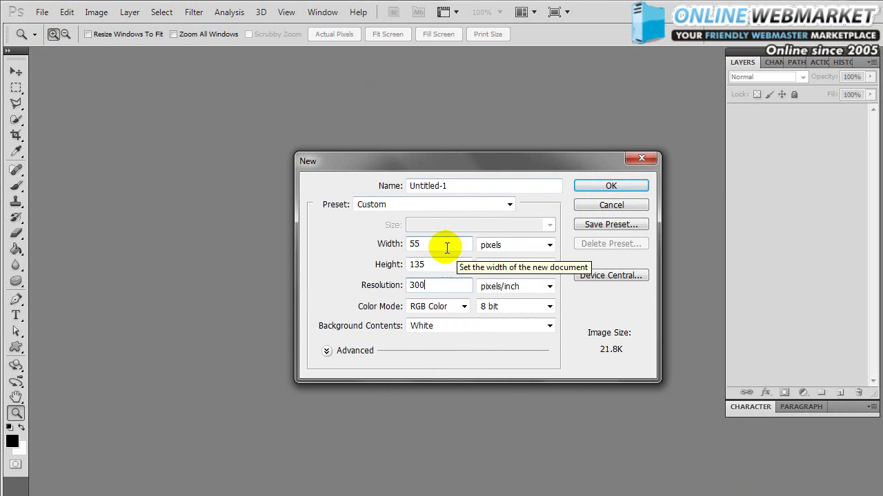
double_click(434, 285)
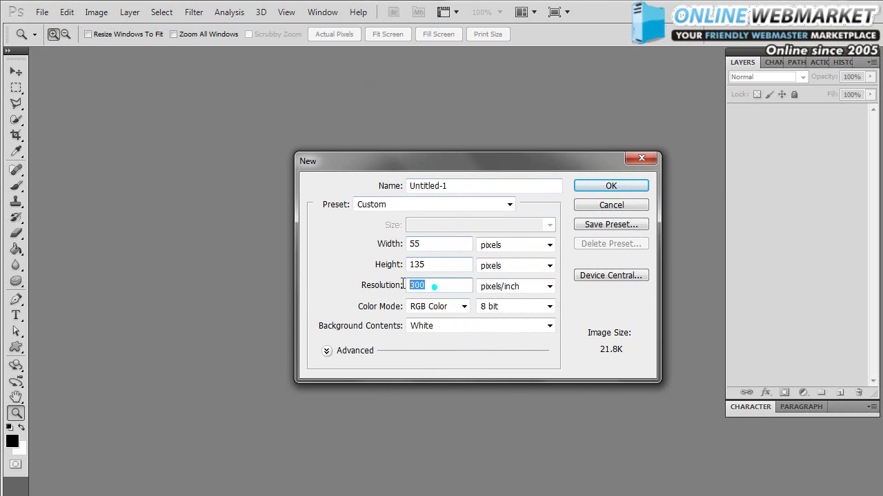
type("72")
- Set the new document's width to 1920 pixels and height to 1200 pixels, and create it
left_click(500, 248)
left_click(499, 252)
left_click_drag(456, 247, 409, 245)
type("1920")
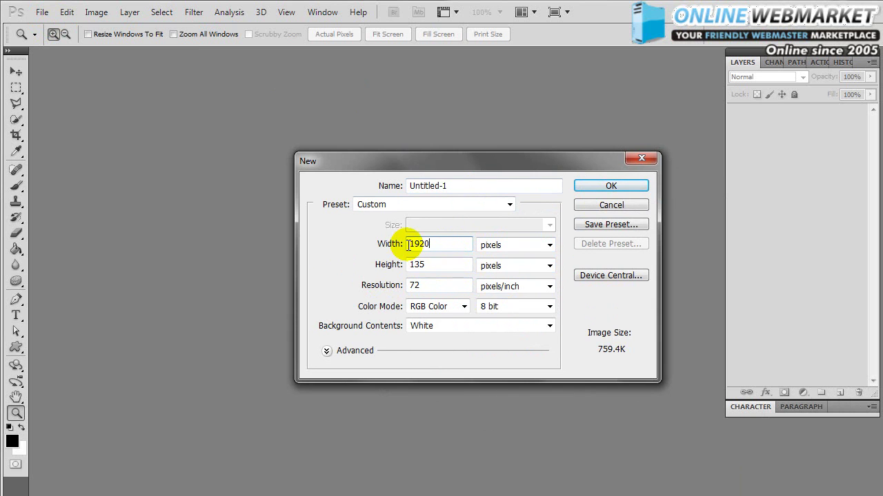
left_click_drag(440, 264, 386, 263)
type("1200")
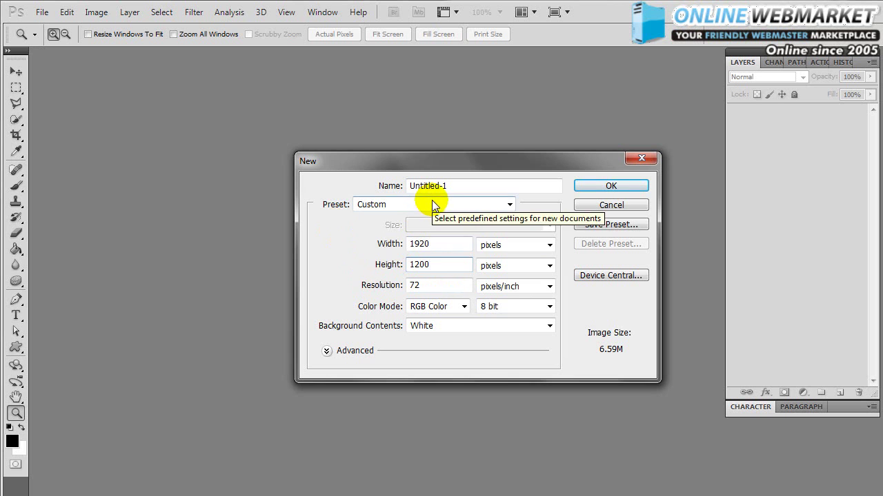
left_click(611, 186)
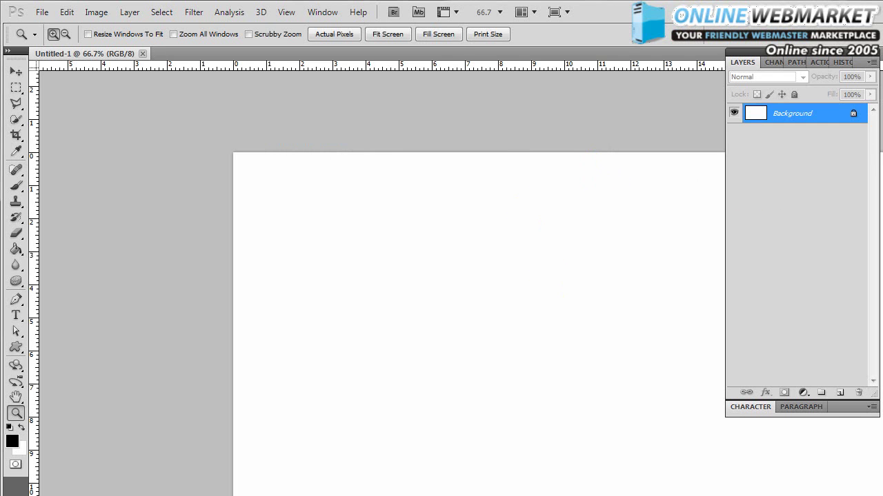
- Undock the document into a floating window sized to fit the workspace, with the whole canvas shown at 33.3%
left_click(118, 58)
mouse_move(118, 62)
left_mouse_down()
mouse_move(139, 84)
mouse_move(135, 69)
mouse_move(106, 60)
left_mouse_up()
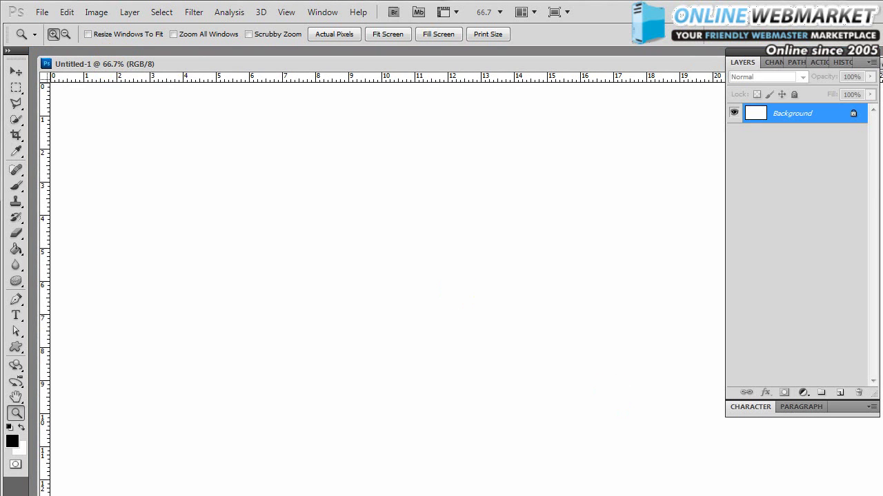
left_click_drag(707, 488, 710, 481)
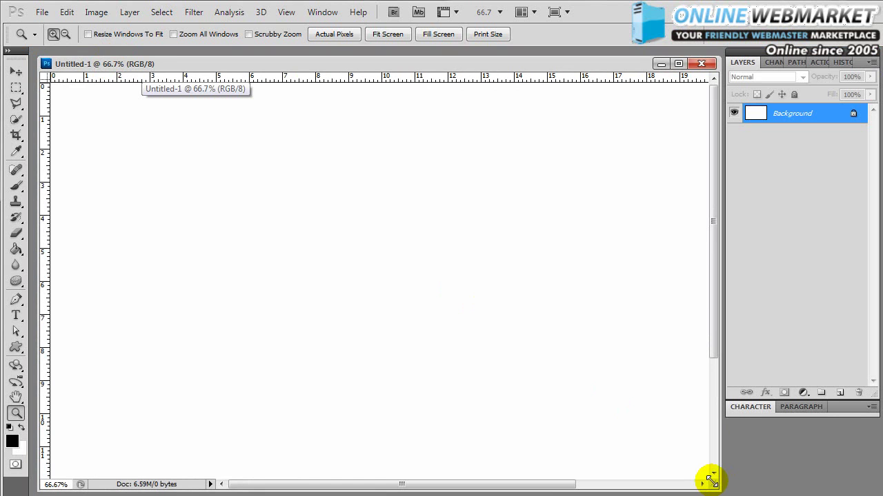
key("ctrl+minus")
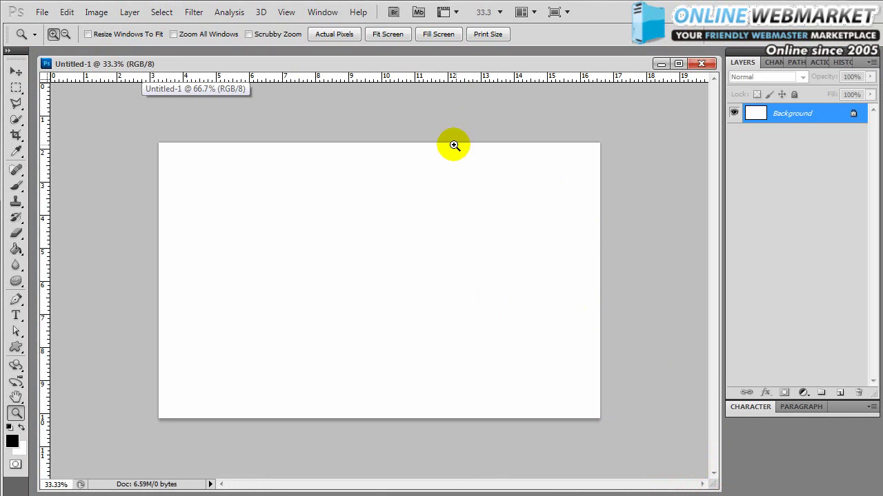
- Render Clouds on the Background layer using the default black and white colors
left_click(198, 11)
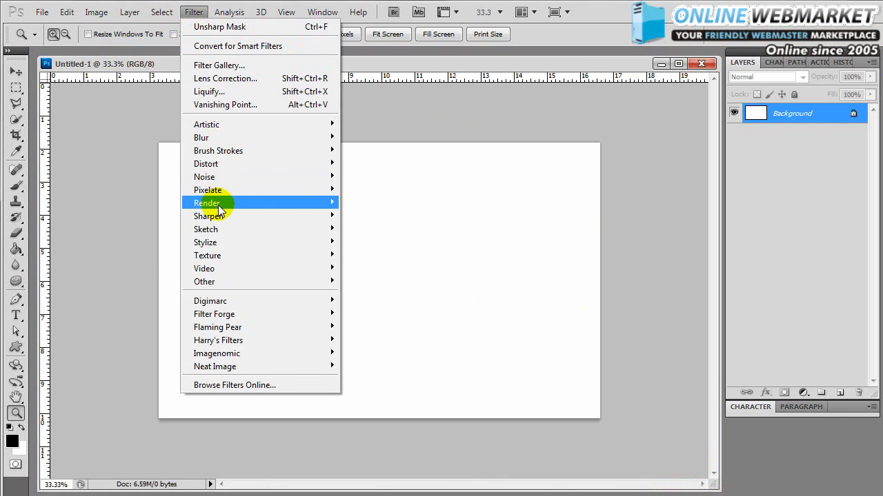
mouse_move(215, 203)
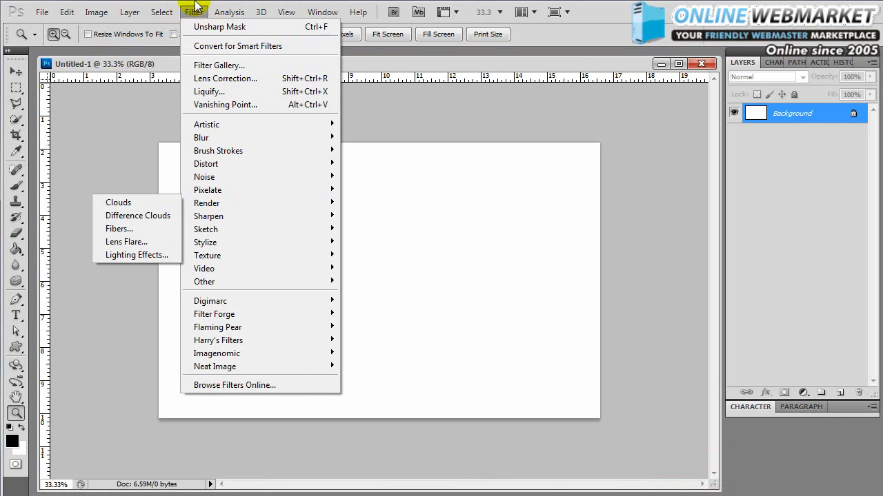
left_click(118, 272)
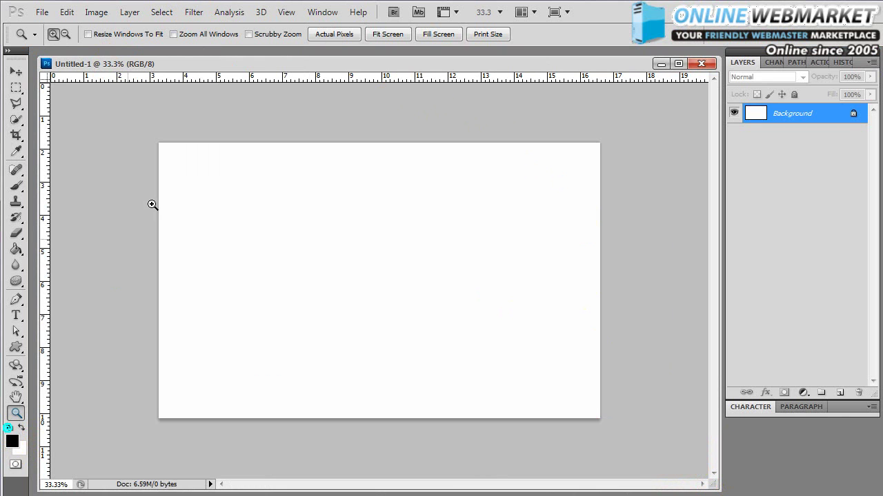
left_click(189, 14)
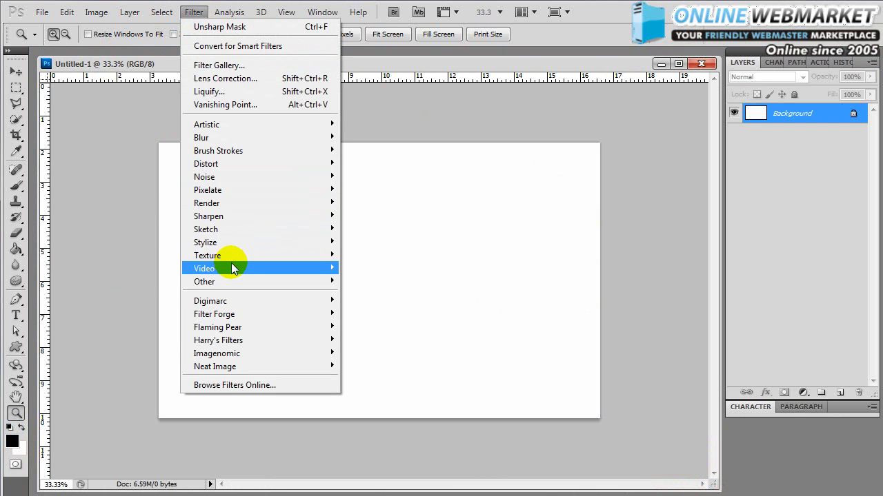
mouse_move(219, 206)
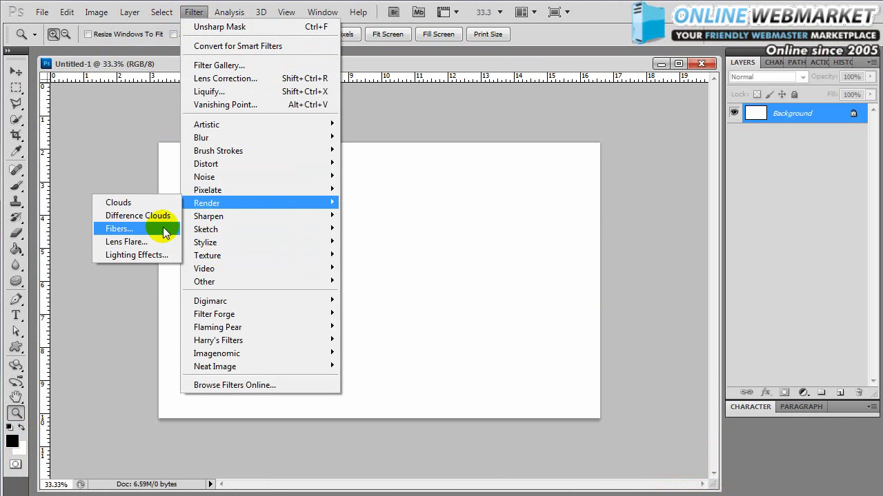
left_click(162, 202)
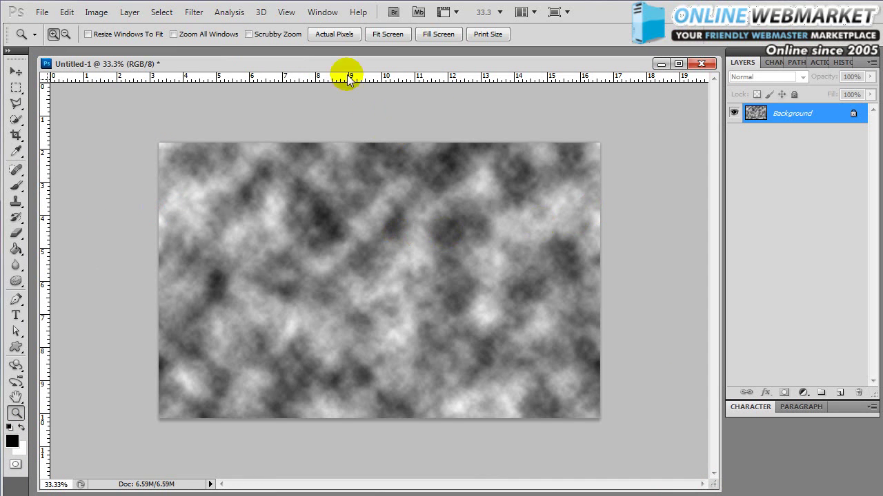
- Apply a Radial Blur to the clouds so they streak outward from the canvas centre in a zoom pattern
left_click(194, 12)
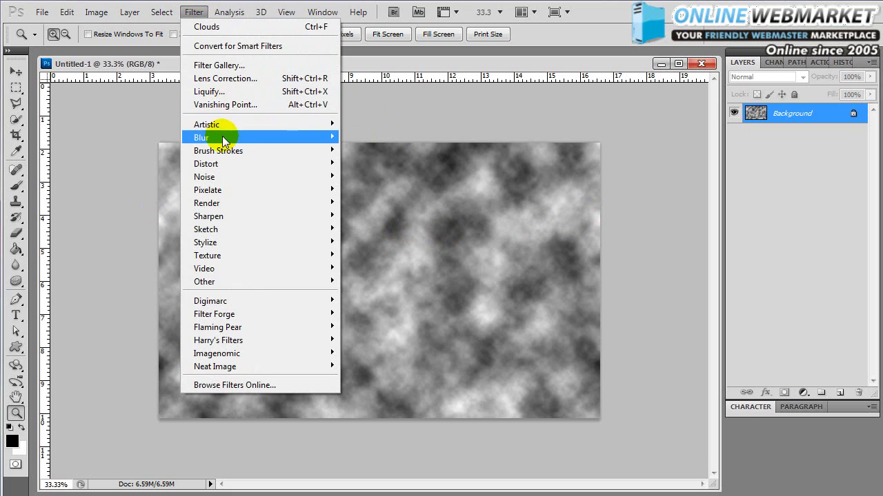
mouse_move(230, 135)
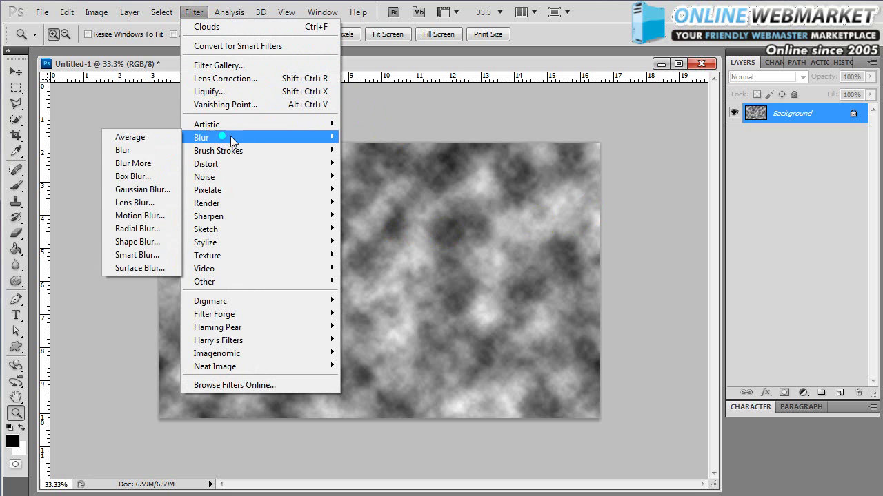
left_click(151, 229)
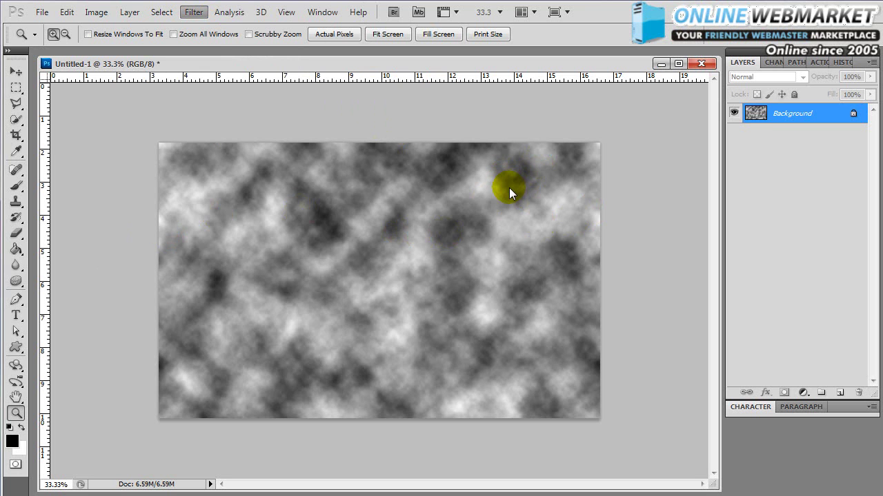
left_click(599, 306)
left_click(600, 308)
left_click_drag(586, 253, 626, 256)
left_click(713, 235)
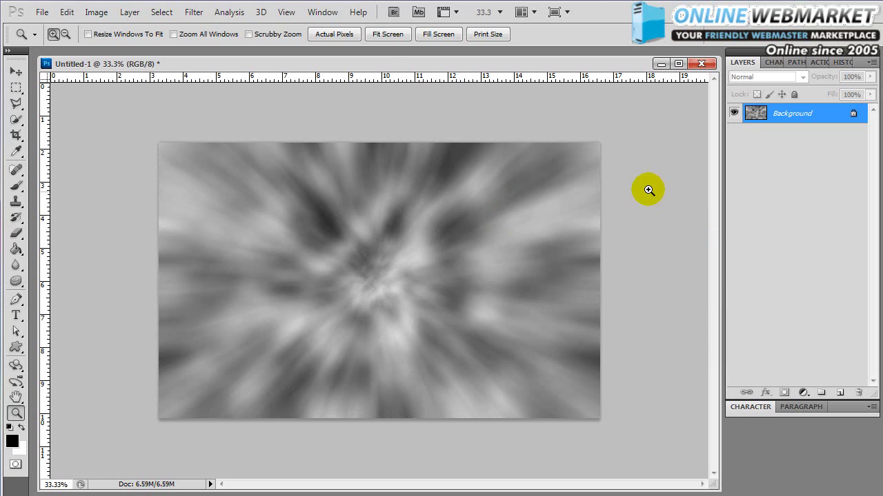
- Start Lighting Effects on the Background layer, reposition and reshape the default spotlight, and add a second light slightly left of the centre
left_click(194, 13)
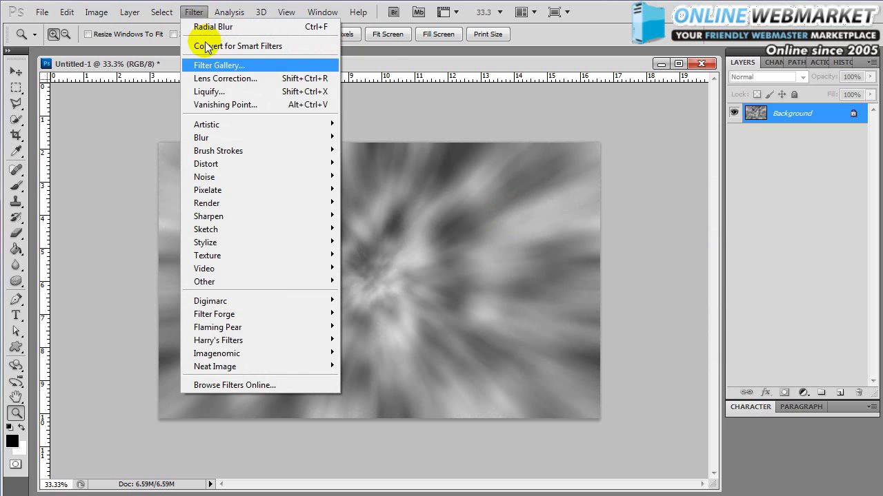
mouse_move(213, 203)
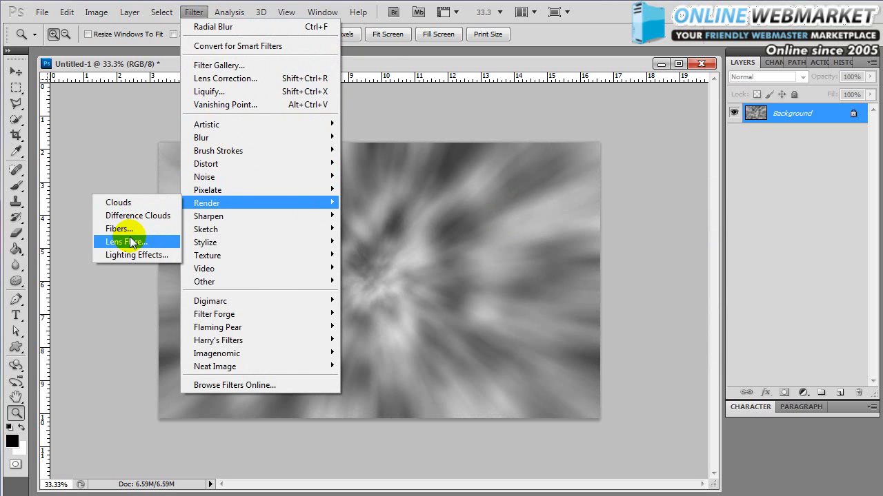
left_click(144, 254)
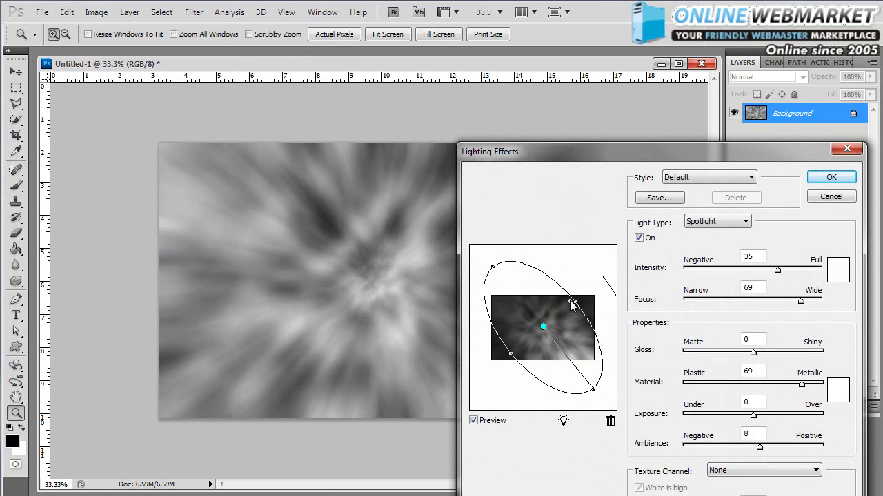
left_click_drag(543, 327, 548, 316)
left_click_drag(599, 377, 610, 279)
mouse_move(548, 315)
left_mouse_down()
mouse_move(565, 335)
mouse_move(554, 328)
left_mouse_up()
left_click_drag(563, 421, 557, 363)
mouse_move(532, 322)
left_mouse_down()
mouse_move(532, 341)
mouse_move(529, 322)
mouse_move(522, 345)
mouse_move(547, 370)
mouse_move(508, 349)
mouse_move(576, 340)
mouse_move(538, 359)
mouse_move(518, 339)
mouse_move(516, 314)
mouse_move(527, 335)
left_mouse_up()
- Move the second spotlight slightly down, set its intensity to 34 and focus to 37, and apply the lighting
left_click(753, 269)
left_click_drag(753, 270, 779, 274)
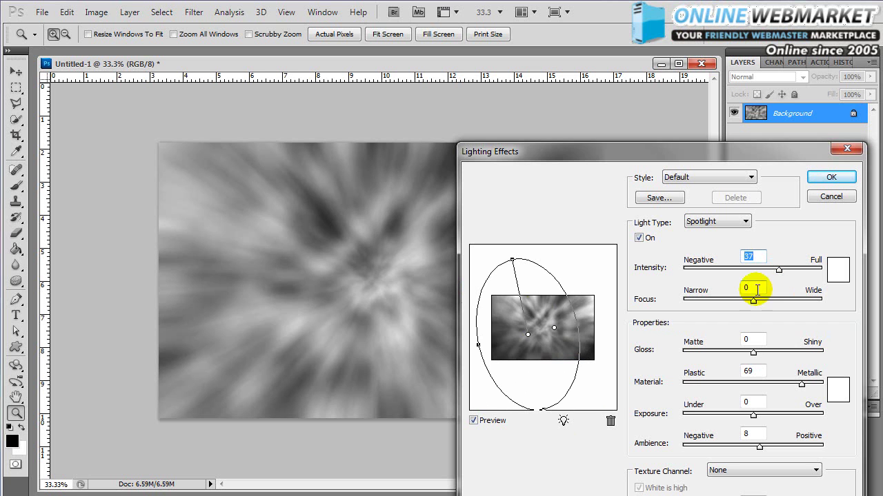
left_click(746, 279)
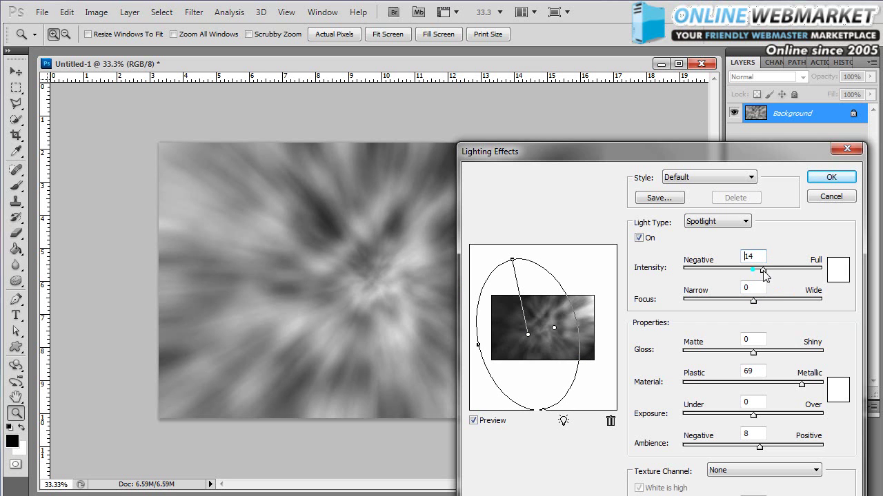
left_click(747, 279)
left_click_drag(528, 335, 528, 343)
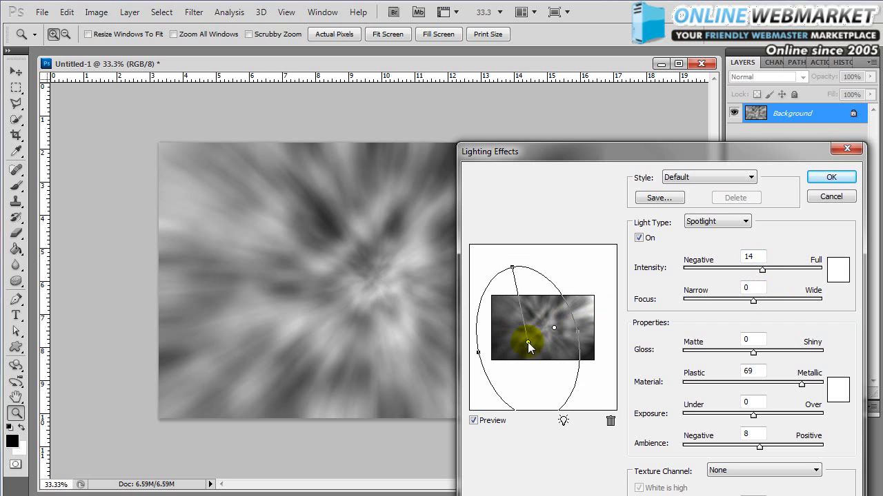
left_click_drag(762, 269, 778, 271)
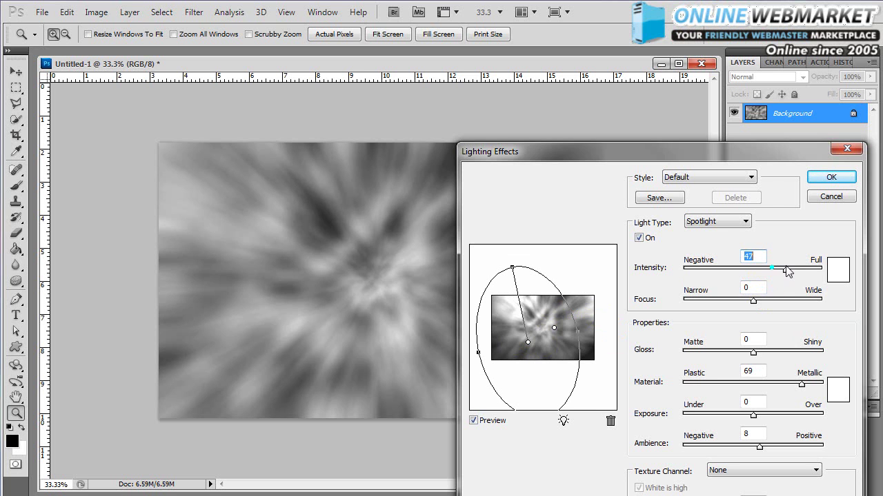
mouse_move(772, 302)
left_mouse_down()
mouse_move(748, 305)
mouse_move(793, 301)
mouse_move(780, 303)
left_mouse_up()
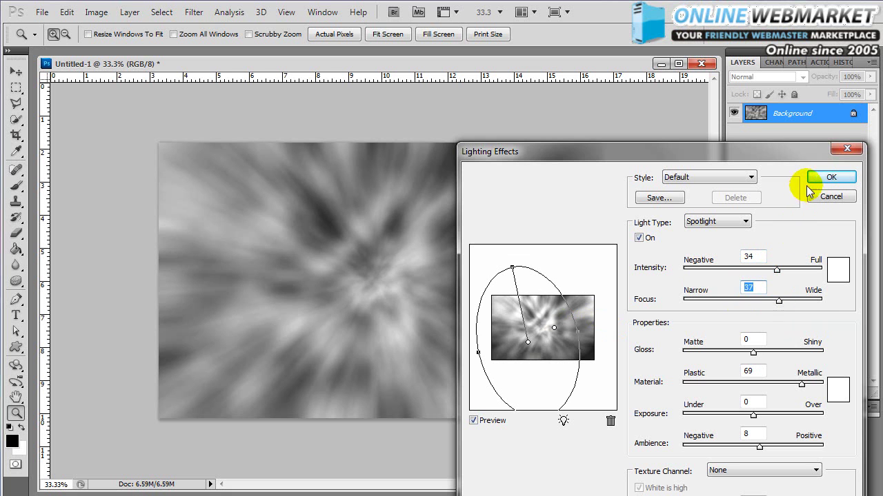
left_click(831, 178)
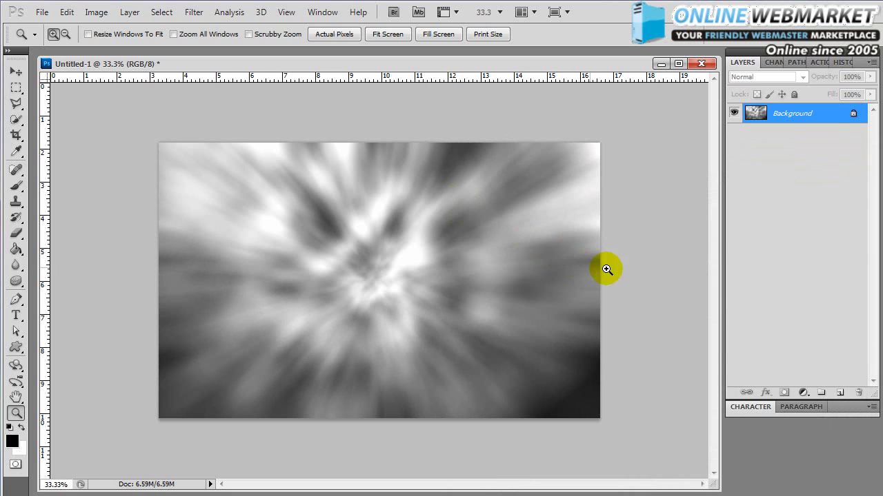
- Compare the Radial Blur and Lighting Effects states in the document history
left_click(838, 63)
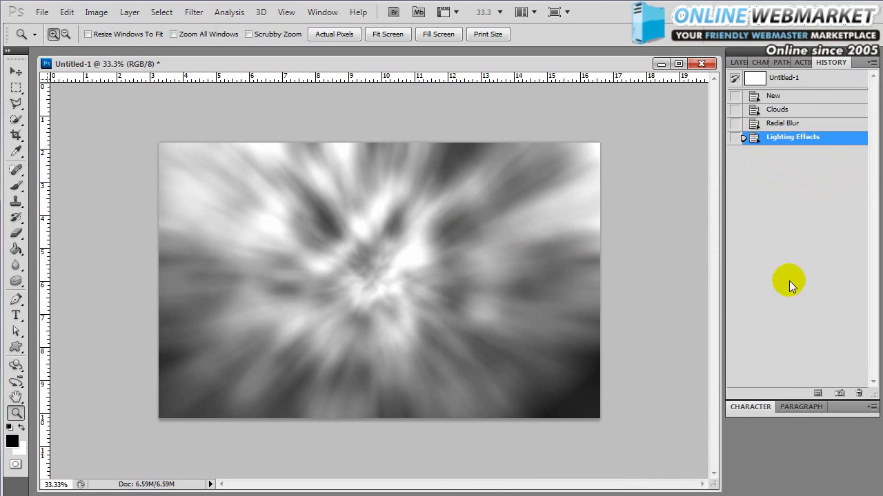
left_click(782, 124)
left_click(783, 138)
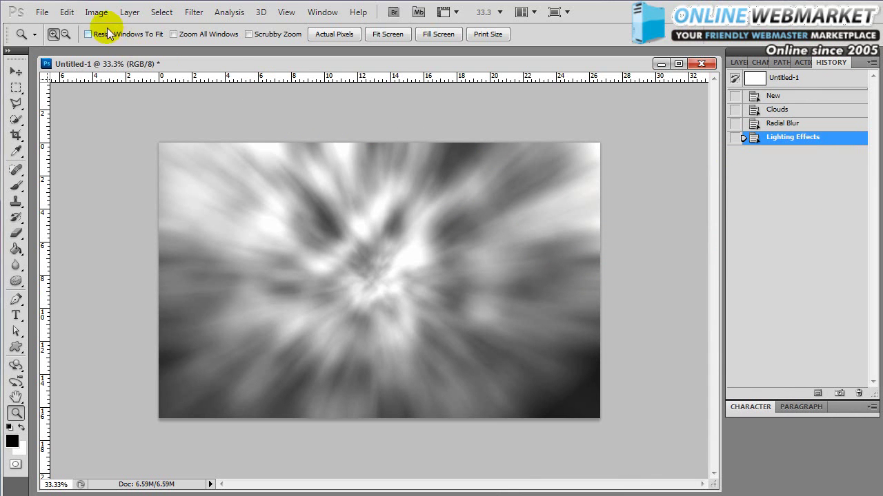
- Start a Gradient Map adjustment on the lit clouds and try the blue, white and gold chrome preset
left_click(91, 13)
mouse_move(103, 47)
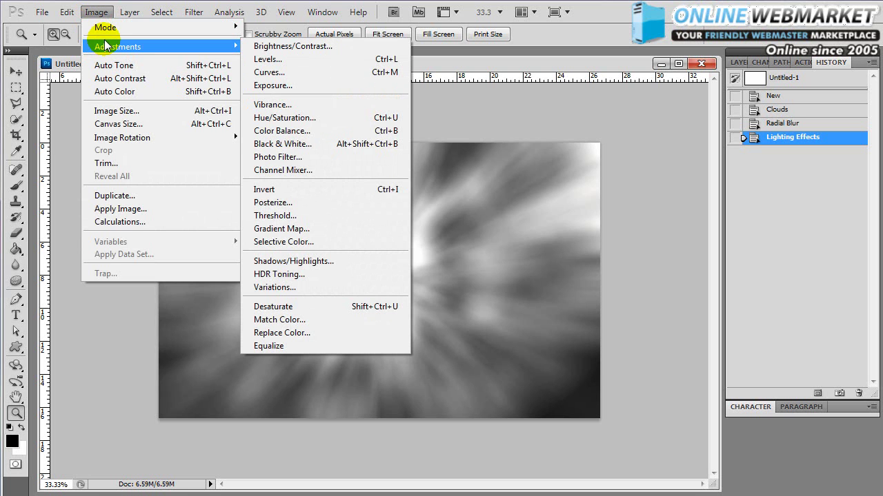
left_click(316, 229)
left_click_drag(848, 200, 379, 252)
left_click(503, 298)
left_click(537, 291)
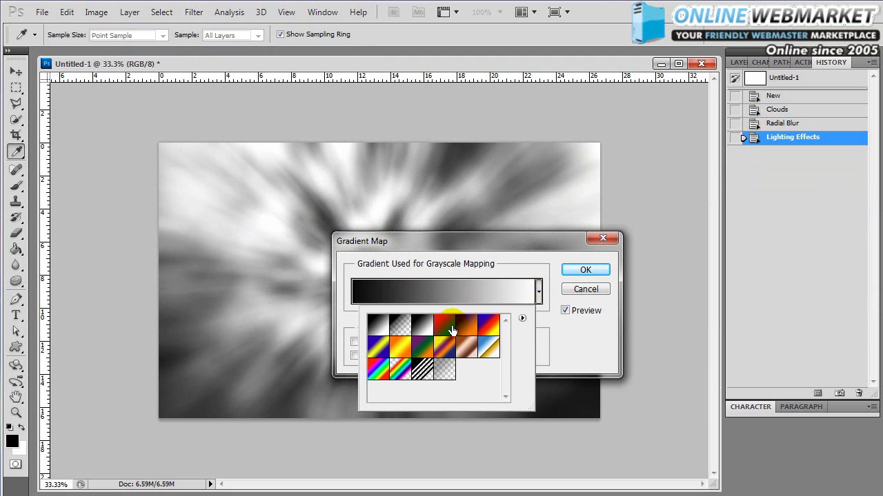
left_click(488, 346)
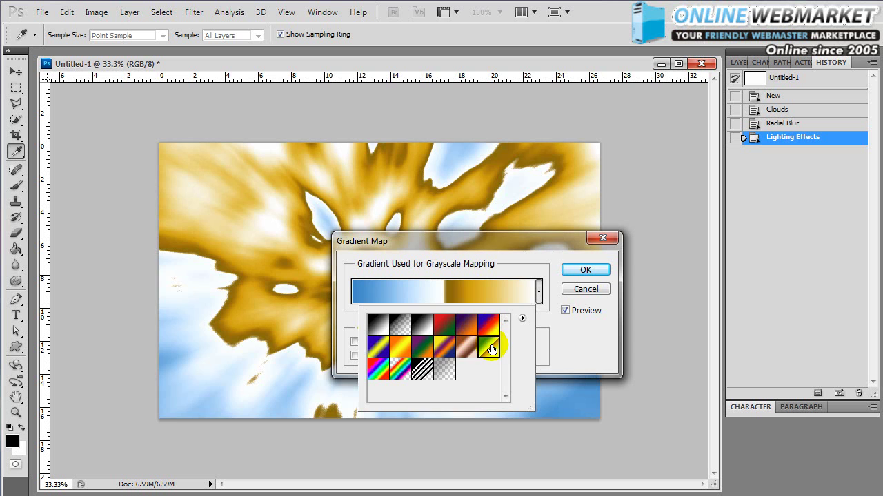
left_click(560, 336)
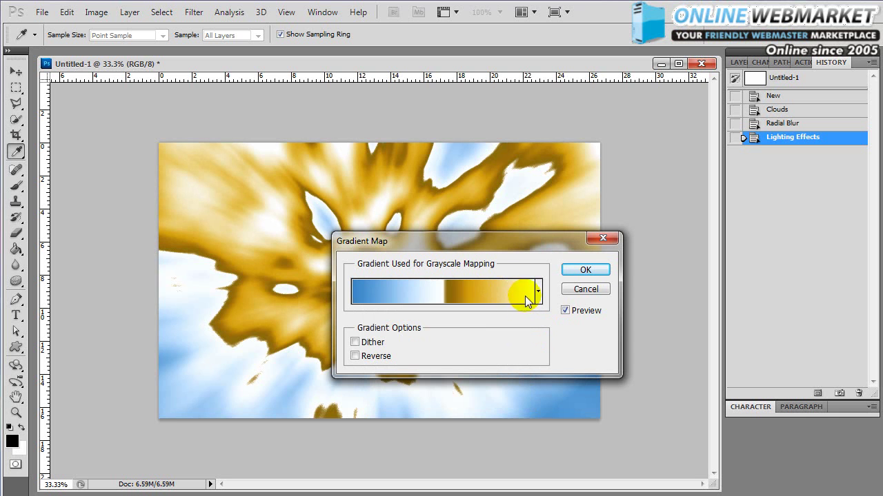
- Try the Reverse option of the gradient map and preview the orange, yellow, orange preset
left_click(365, 343)
left_click(354, 356)
left_click(354, 356)
left_click(538, 294)
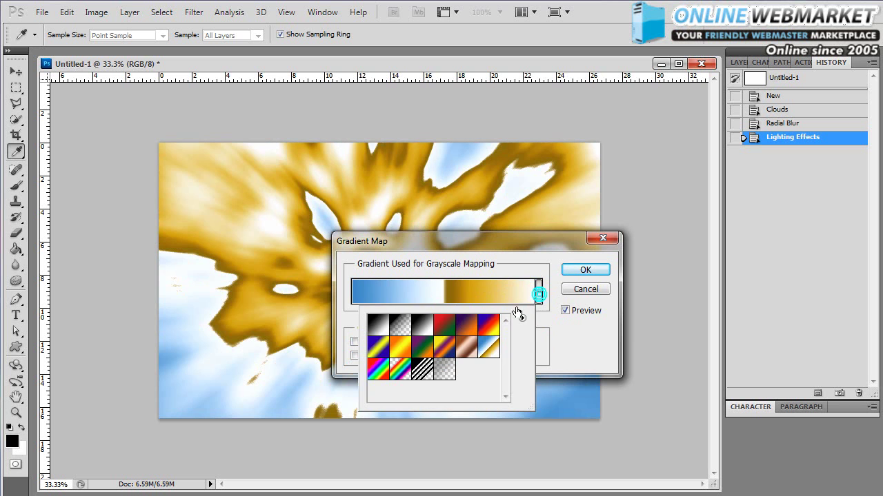
left_click(404, 355)
left_click_drag(432, 236, 552, 178)
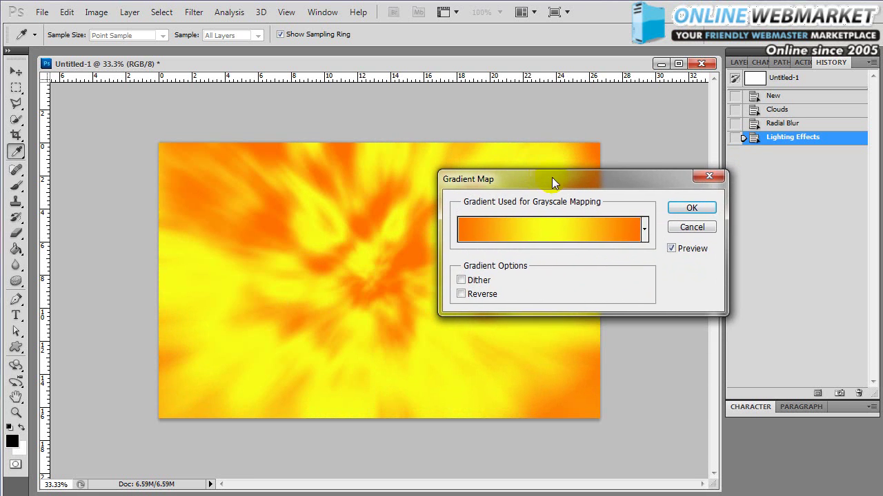
- Choose the blue, red, yellow preset for the Gradient Map and apply it to the image
left_click(644, 229)
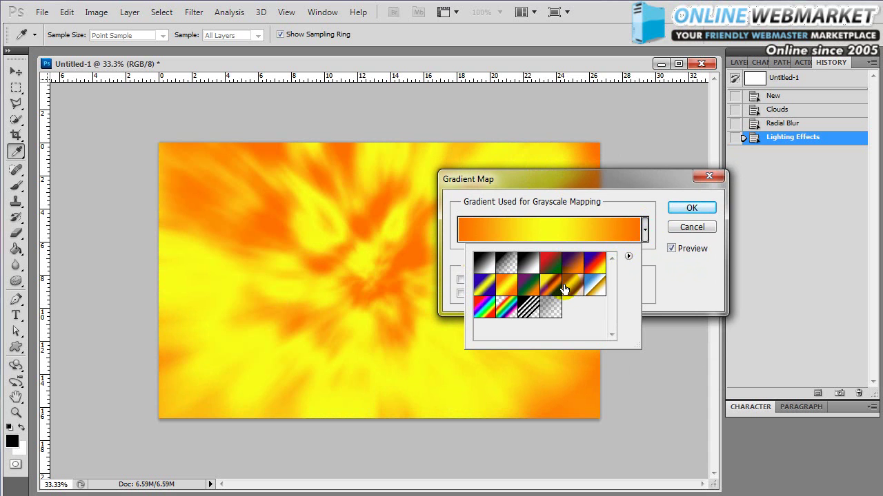
left_click(593, 263)
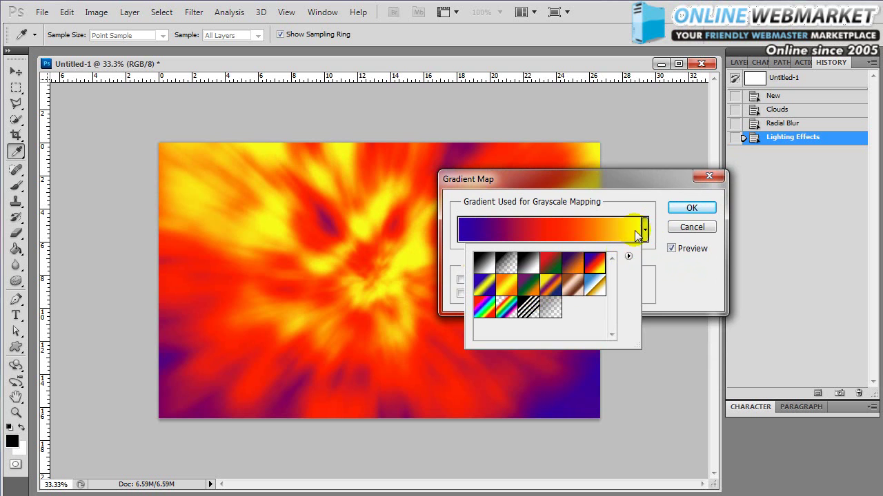
left_click(640, 206)
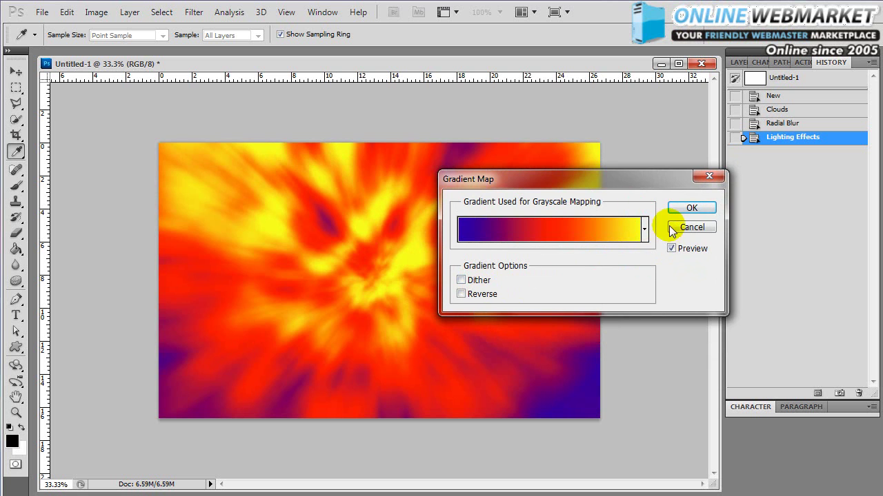
left_click(689, 207)
key("z")
left_click(226, 118)
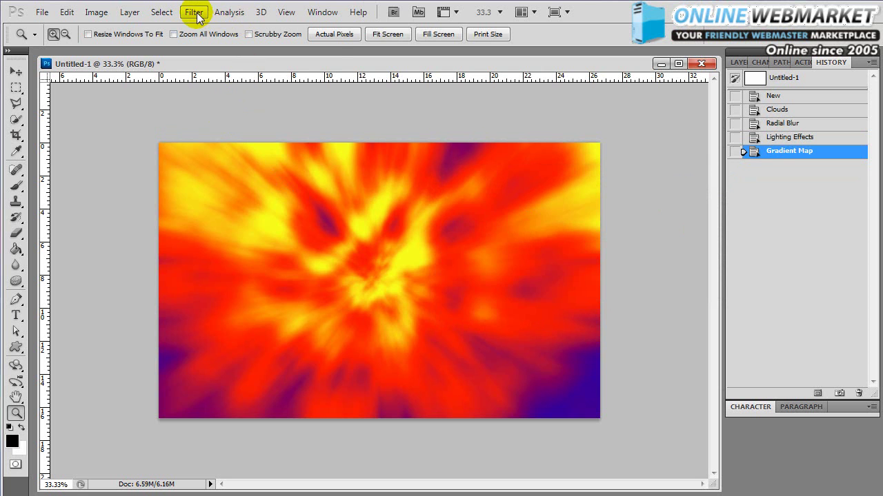
- Start a Lens Flare, set its brightness to 155% and place the flare slightly above and left of the image centre
left_click(196, 13)
mouse_move(216, 204)
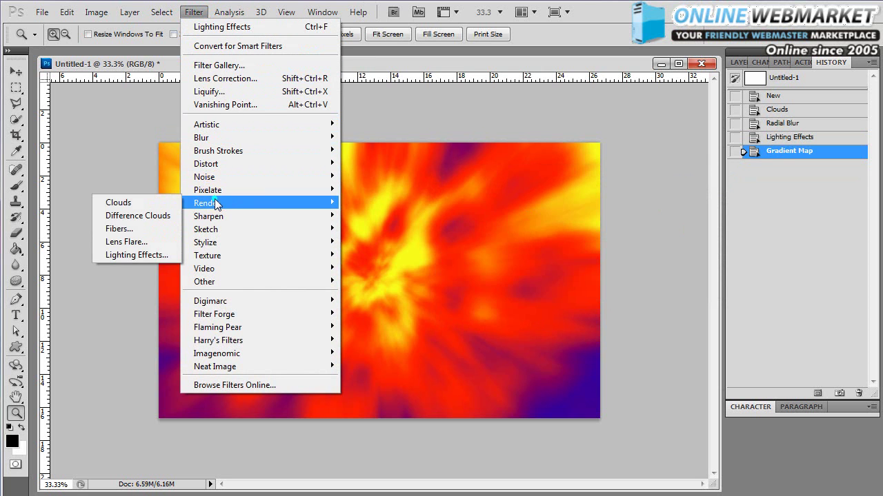
left_click(158, 245)
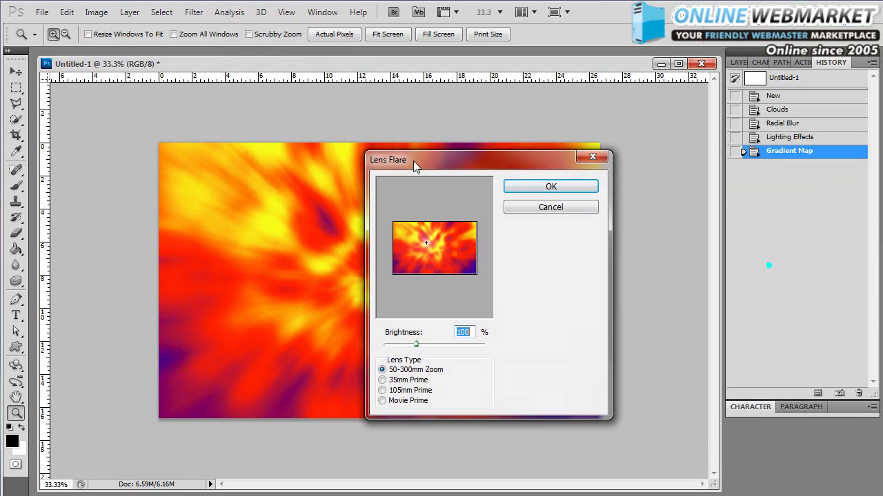
left_click_drag(436, 243, 453, 235)
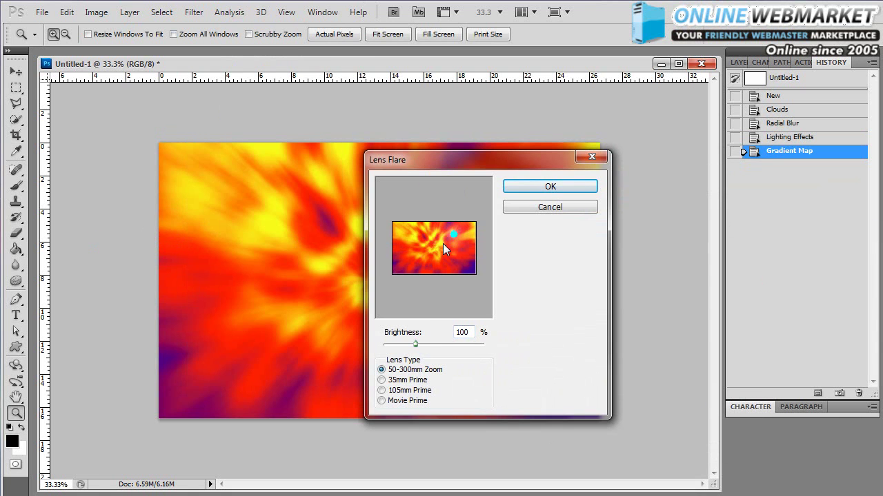
left_click_drag(416, 344, 434, 352)
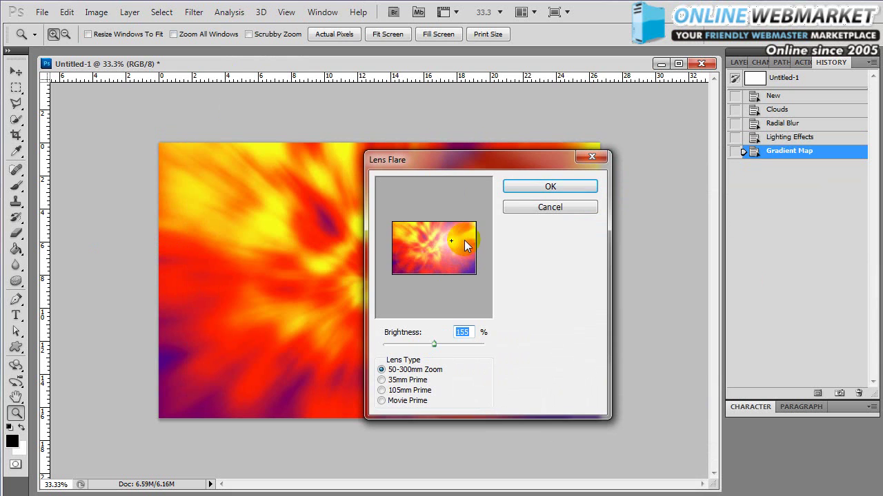
left_click_drag(456, 250, 399, 244)
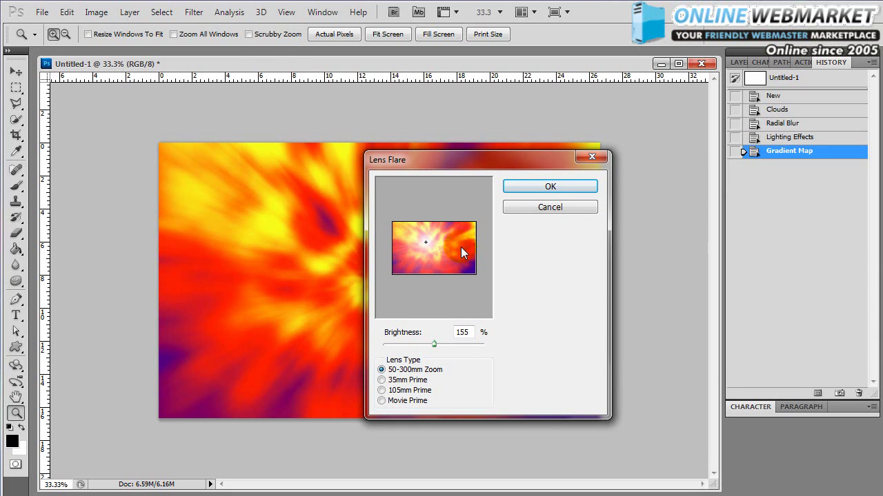
- Try the lens flare as 35mm Prime with 163% brightness on the image and undo it
left_click(383, 380)
left_click(383, 390)
left_click(382, 380)
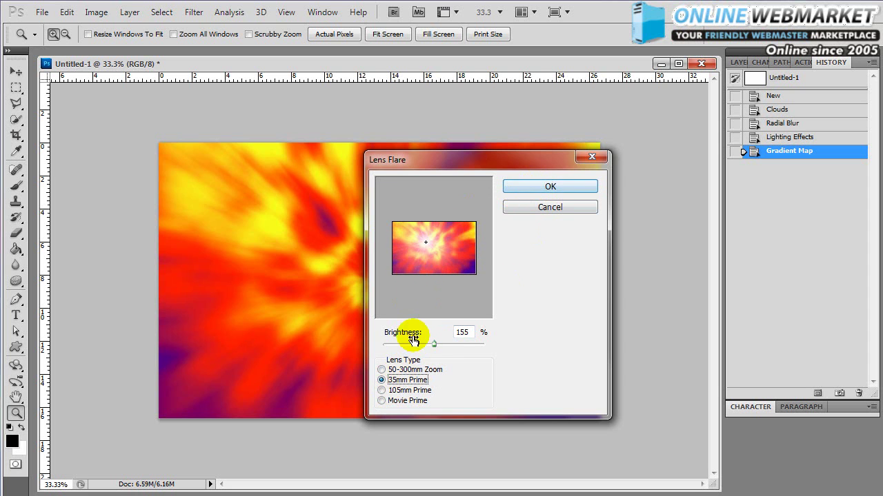
left_click_drag(433, 344, 436, 344)
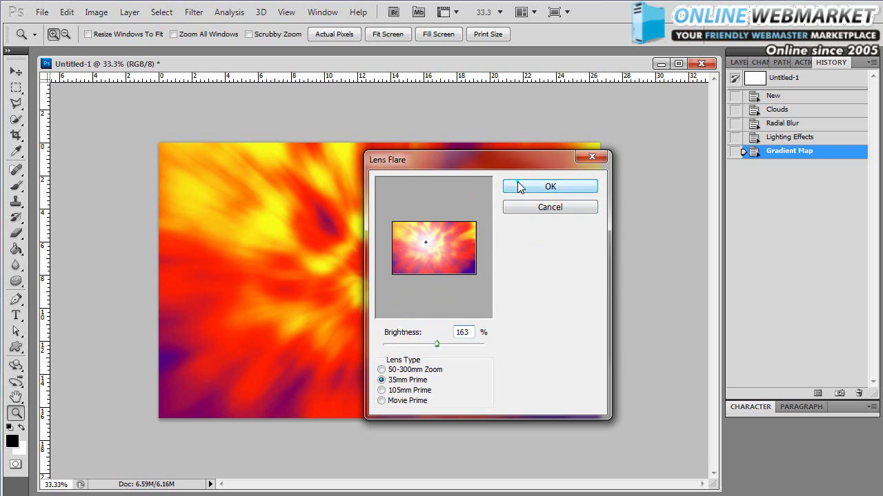
left_click(518, 187)
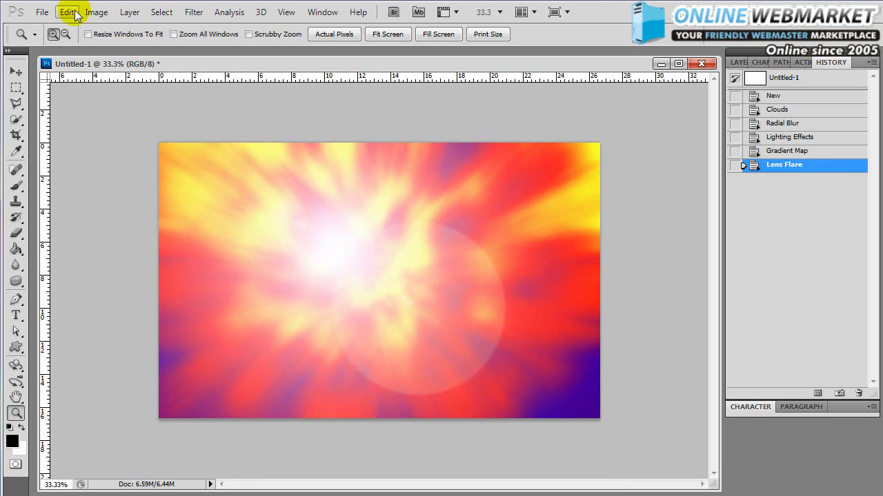
left_click(67, 12)
left_click(89, 24)
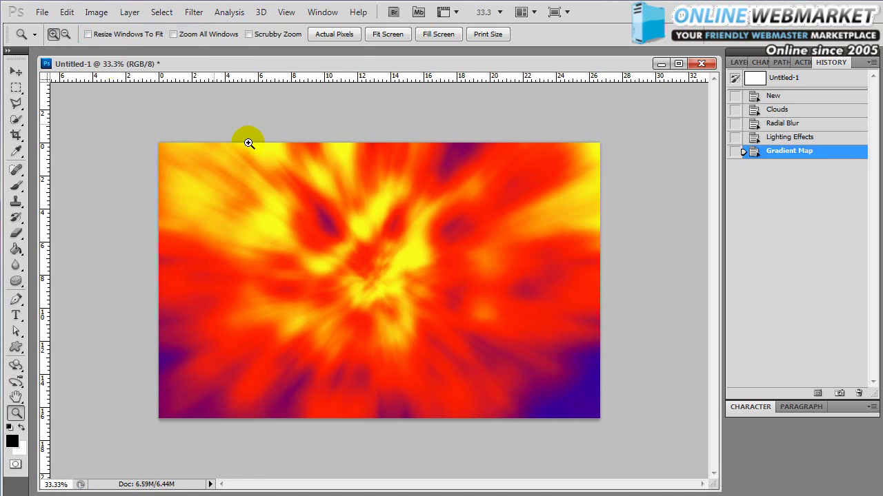
- Apply a 35mm Prime Lens Flare slightly above and left of the image centre with a much lower brightness
left_click(194, 12)
mouse_move(207, 207)
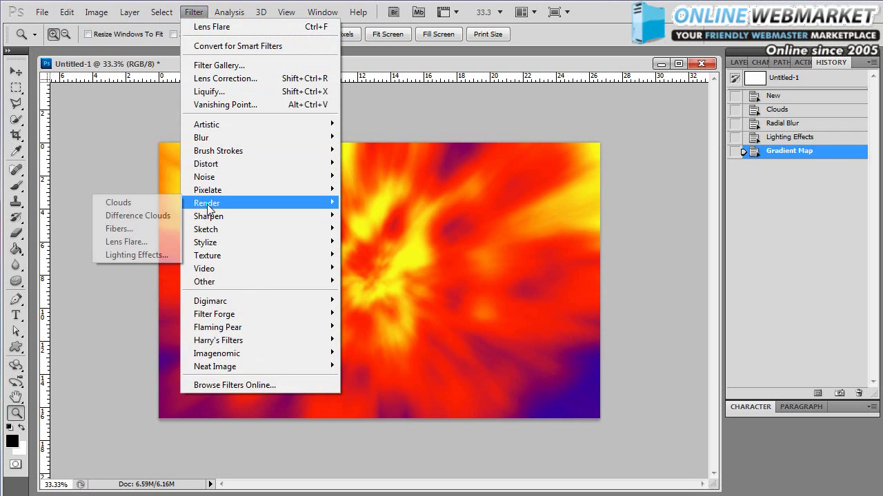
left_click(141, 241)
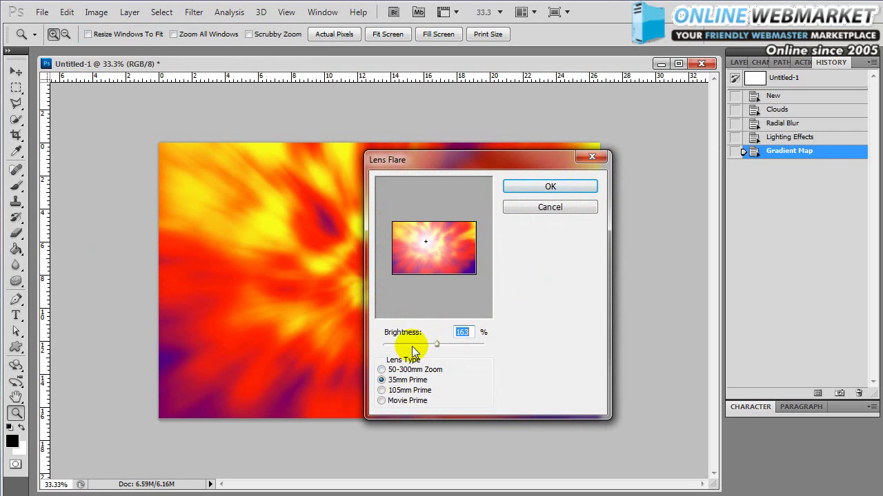
left_click(413, 344)
left_click_drag(414, 346, 415, 347)
left_click(529, 188)
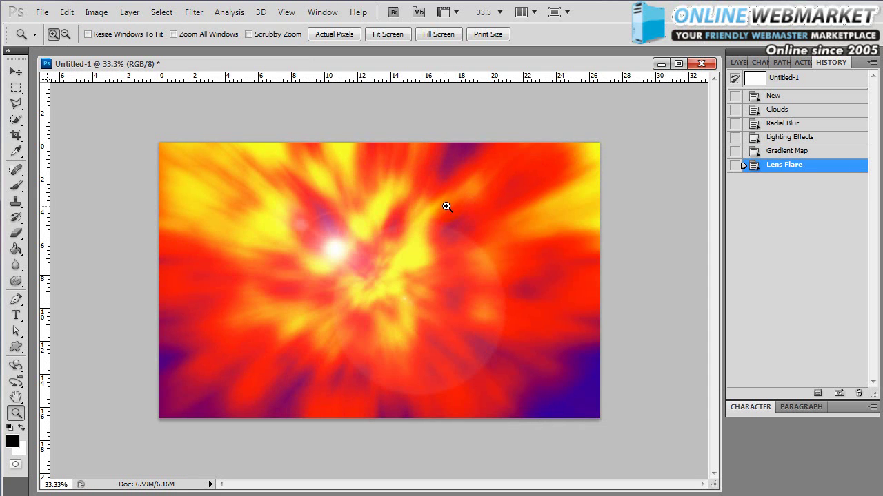
- Examine the lens flare and the coloured streaks up close at 100%, and return to the whole image at 33.3%
left_click_drag(280, 118, 277, 116)
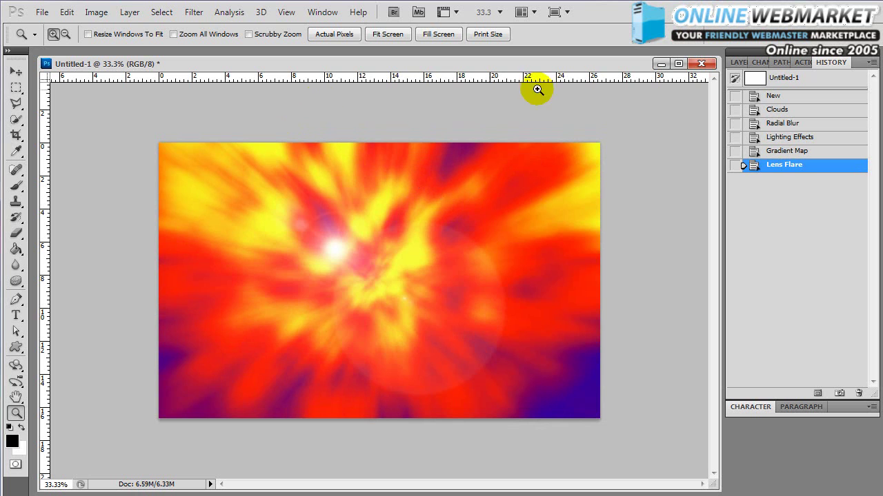
left_click(737, 59)
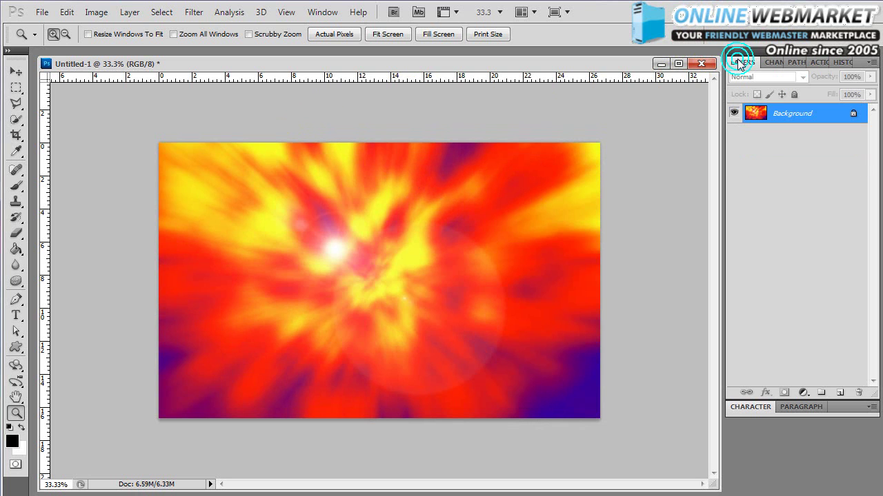
double_click(16, 413)
left_click_drag(277, 226, 453, 360)
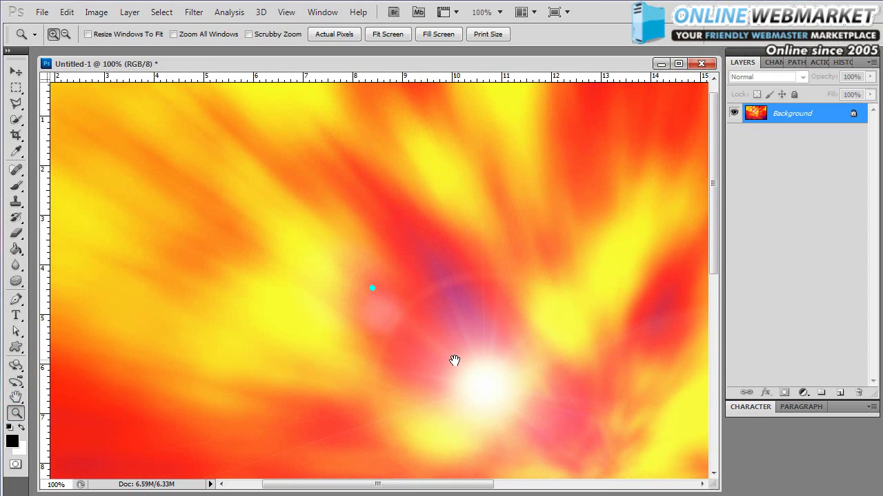
left_click(453, 356, "alt")
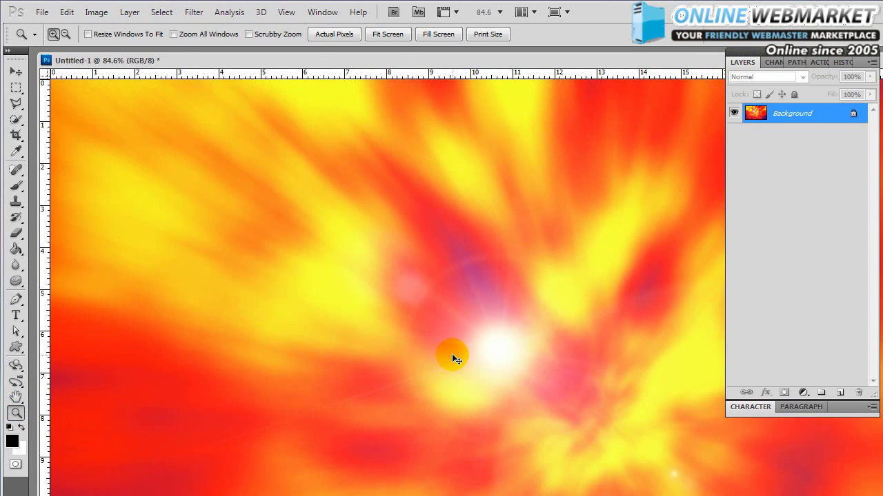
left_click_drag(882, 495, 705, 480)
key("ctrl+minus")
key("ctrl+minus")
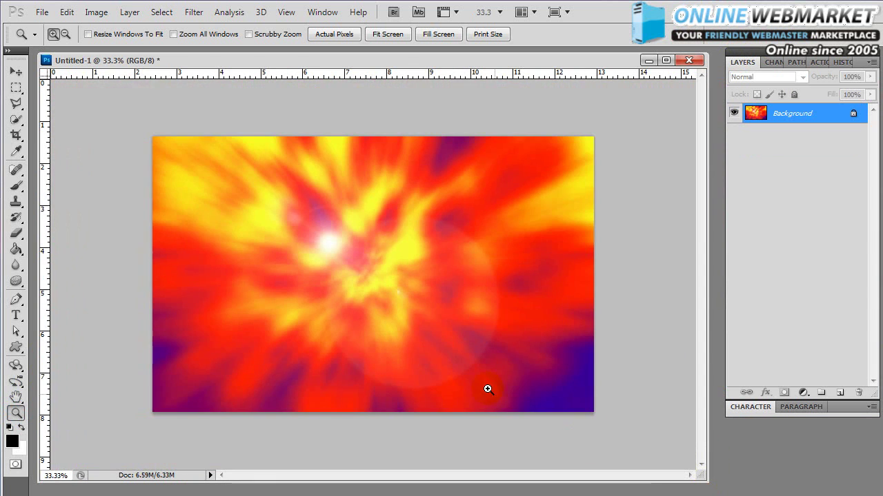